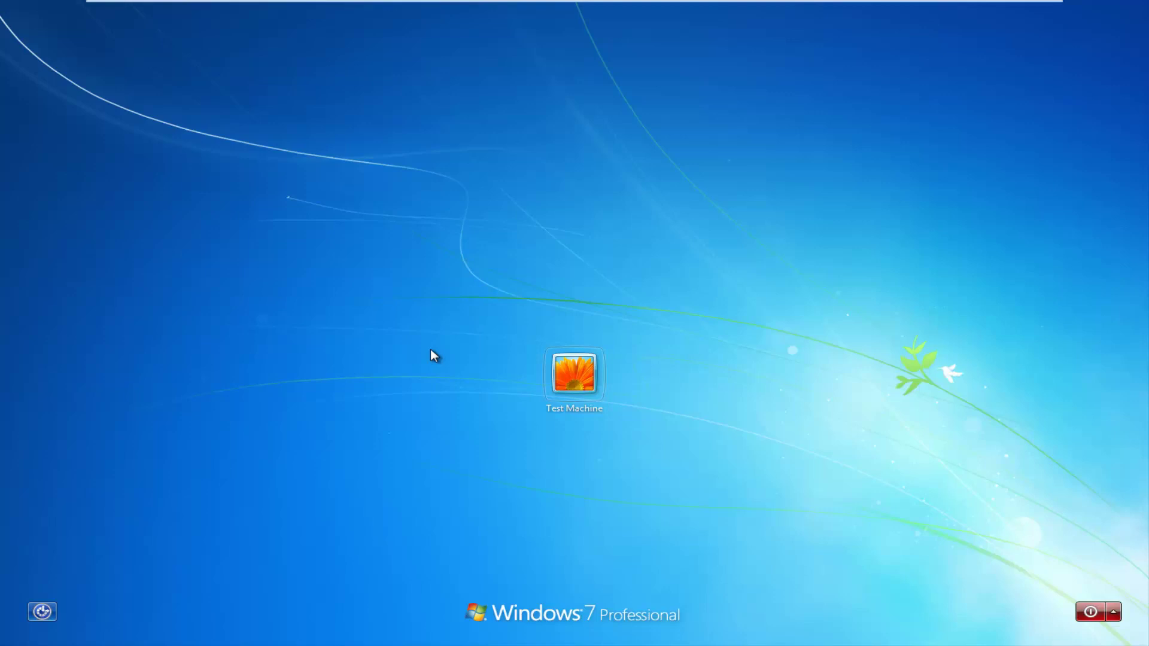
- Sign in to the Test Machine account and bring up the Start menu search
{"action": "left_click", "coordinate": [575, 374]}
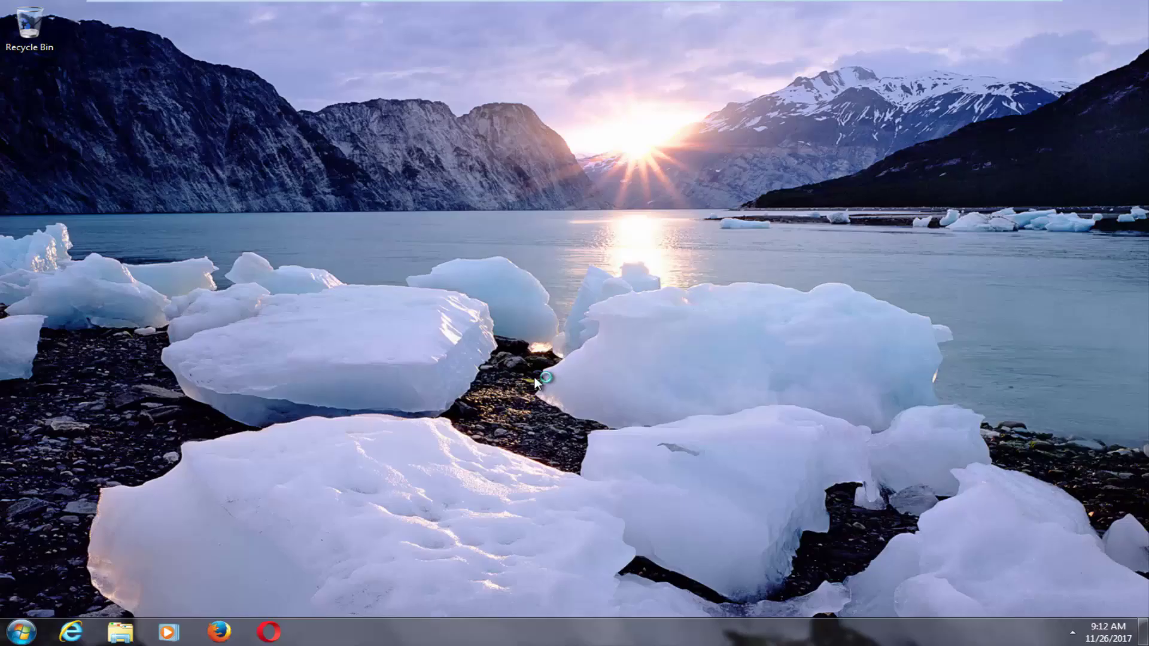
{"action": "left_click", "coordinate": [22, 635]}
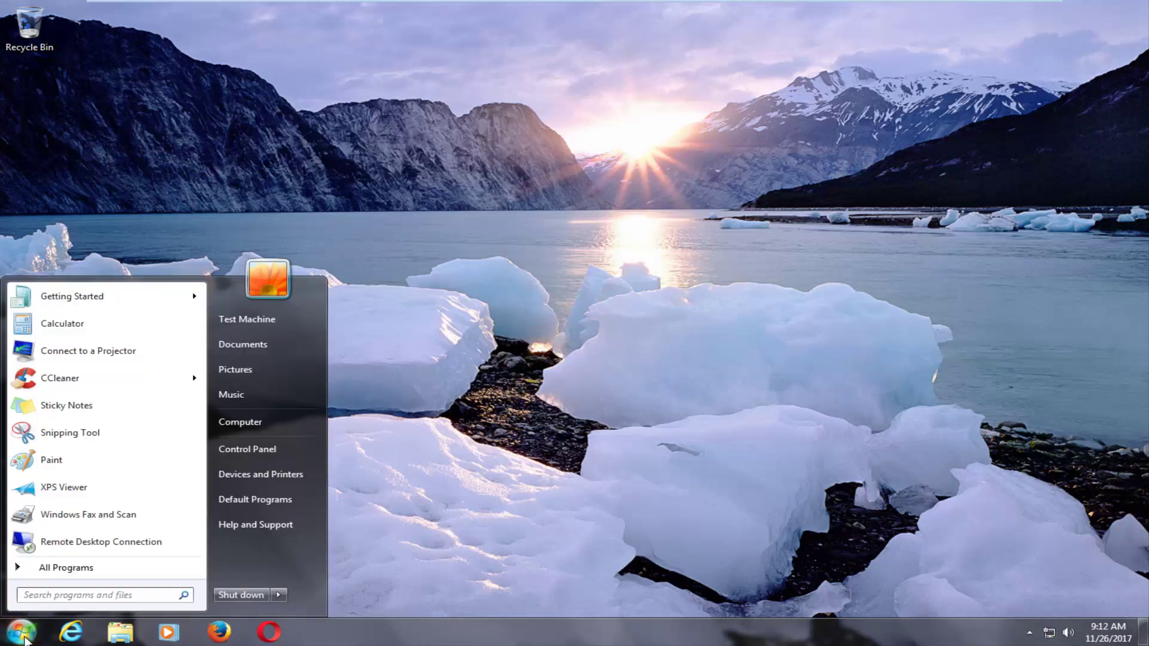
{"action": "type", "text": "local s"}
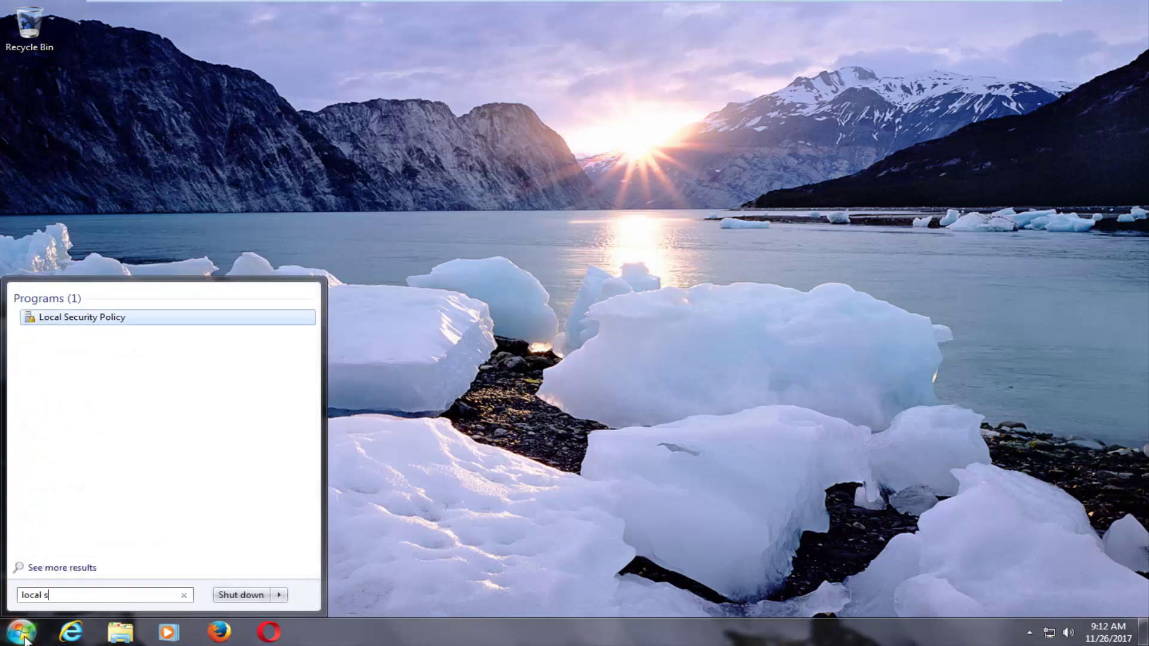
{"action": "type", "text": "ecui"}
{"action": "type", "text": "rity"}
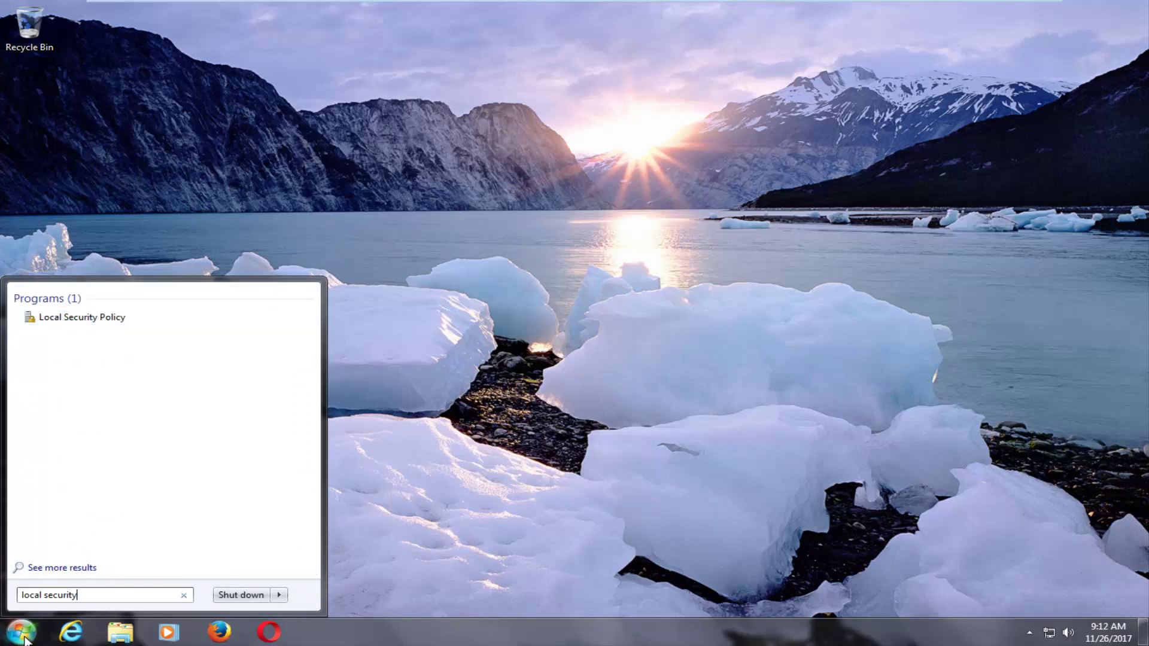
- Launch Local Security Policy, enlarge its window, and show Account Policies > Account Lockout Policy
{"action": "left_click", "coordinate": [97, 321]}
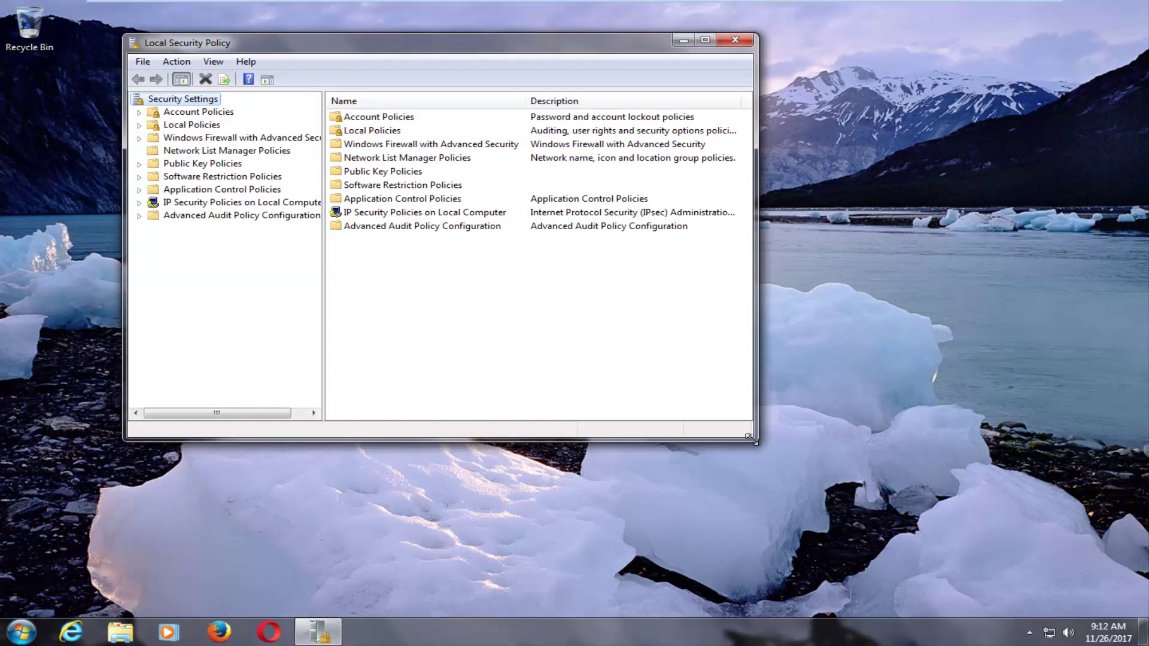
{"action": "left_click_drag", "start_coordinate": [745, 436], "coordinate": [965, 546]}
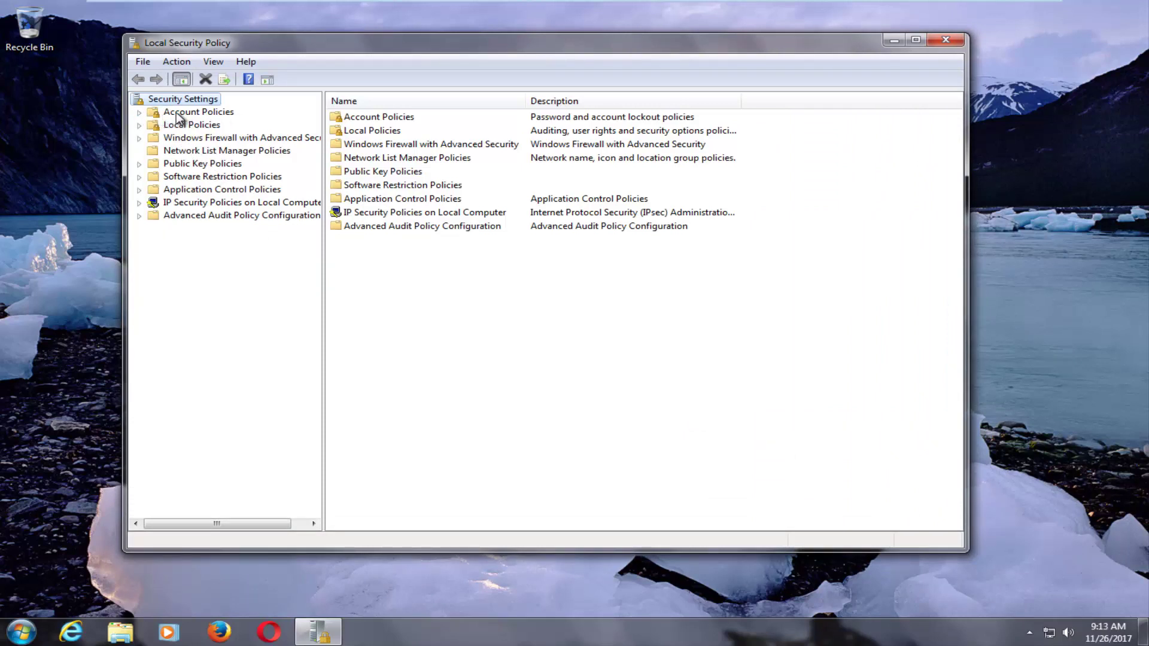
{"action": "left_click", "coordinate": [139, 112]}
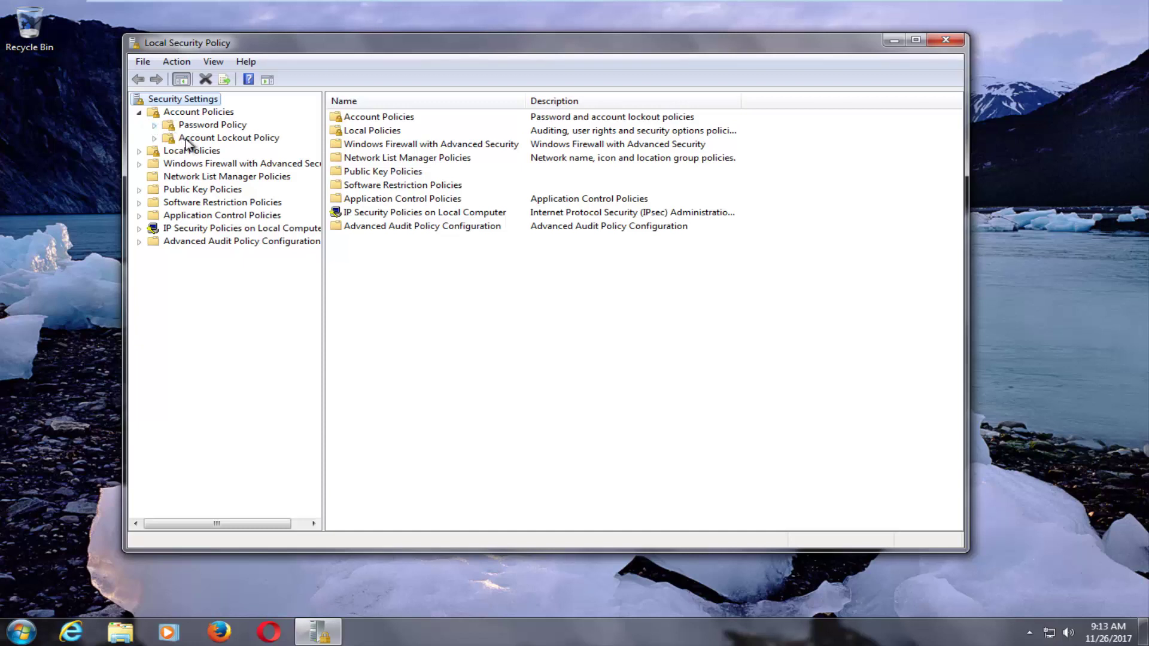
{"action": "left_click", "coordinate": [210, 140]}
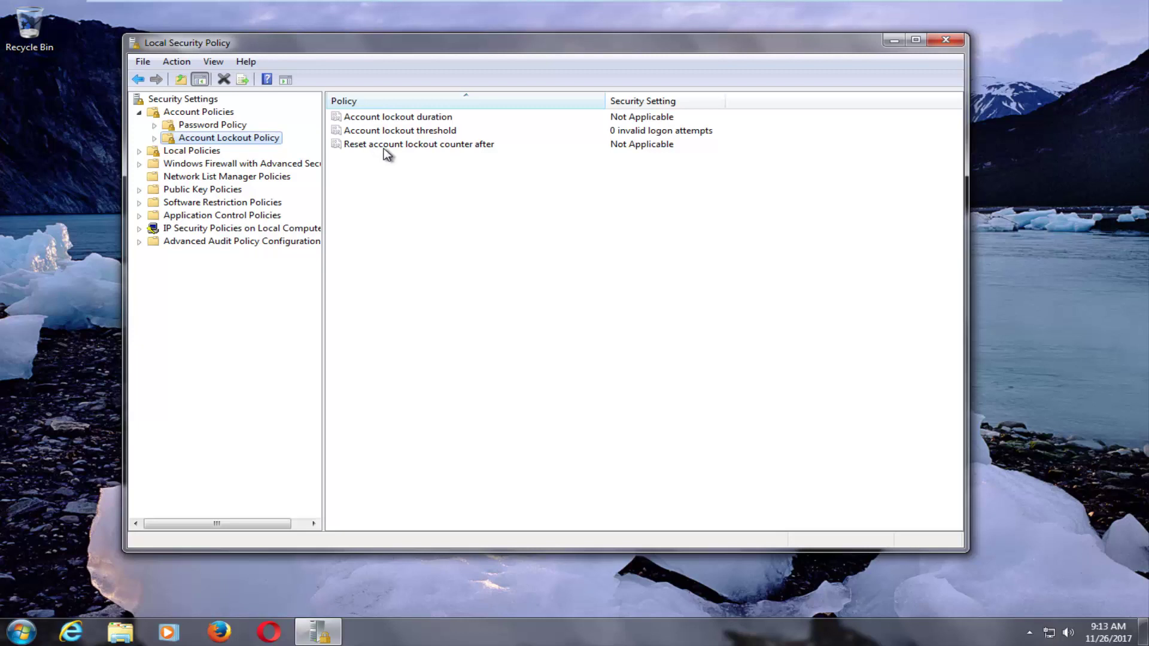
{"action": "double_click", "coordinate": [410, 145]}
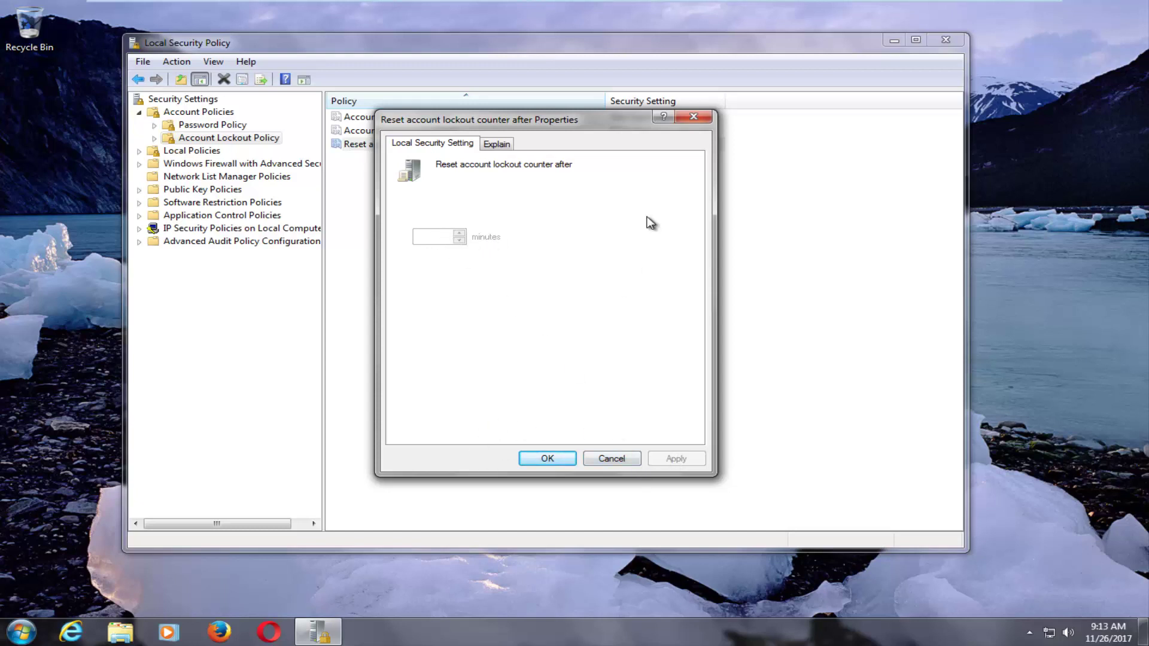
- Dismiss the lockout counter properties unchanged, then close the Local Security Policy window
{"action": "left_click", "coordinate": [694, 117]}
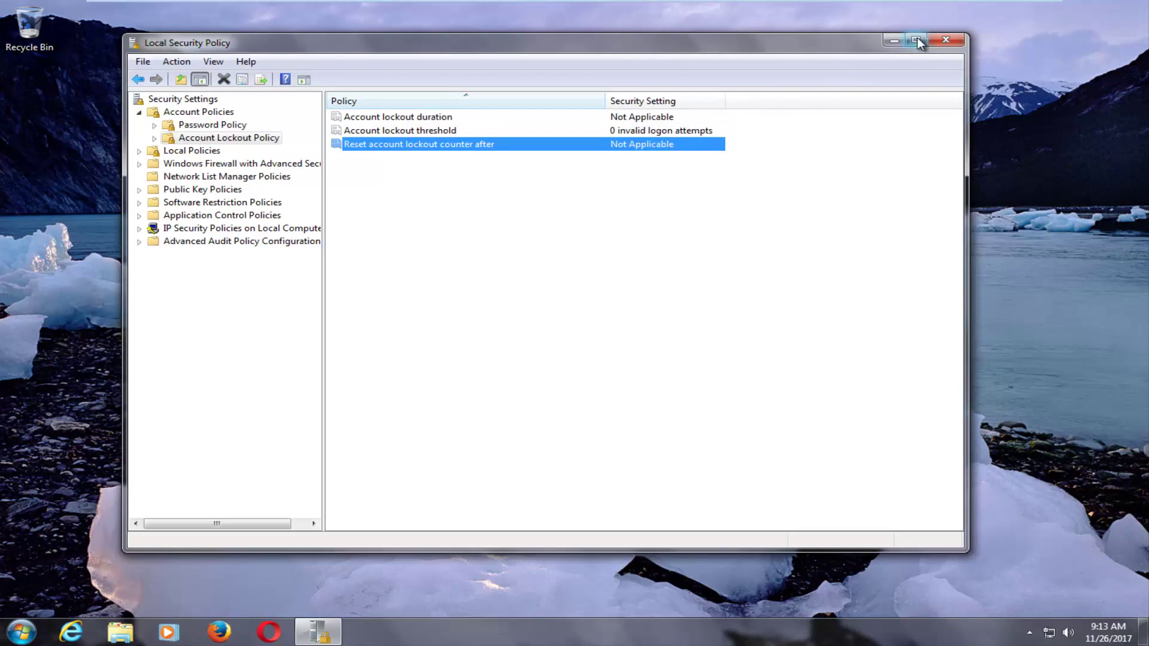
{"action": "left_click", "coordinate": [946, 41]}
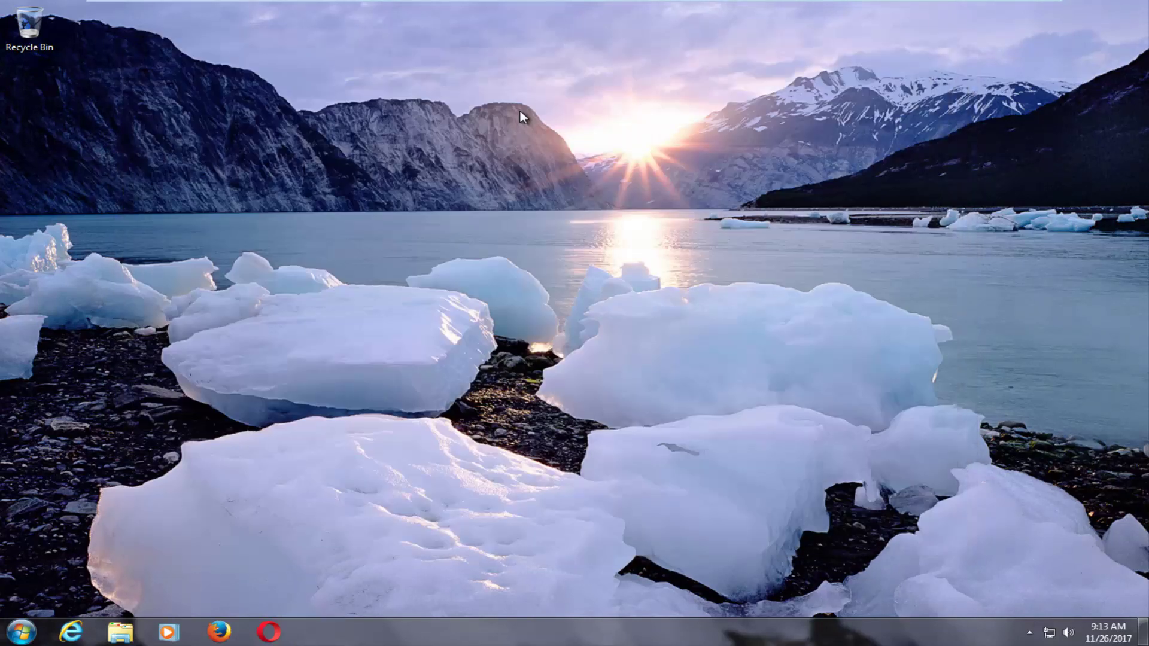